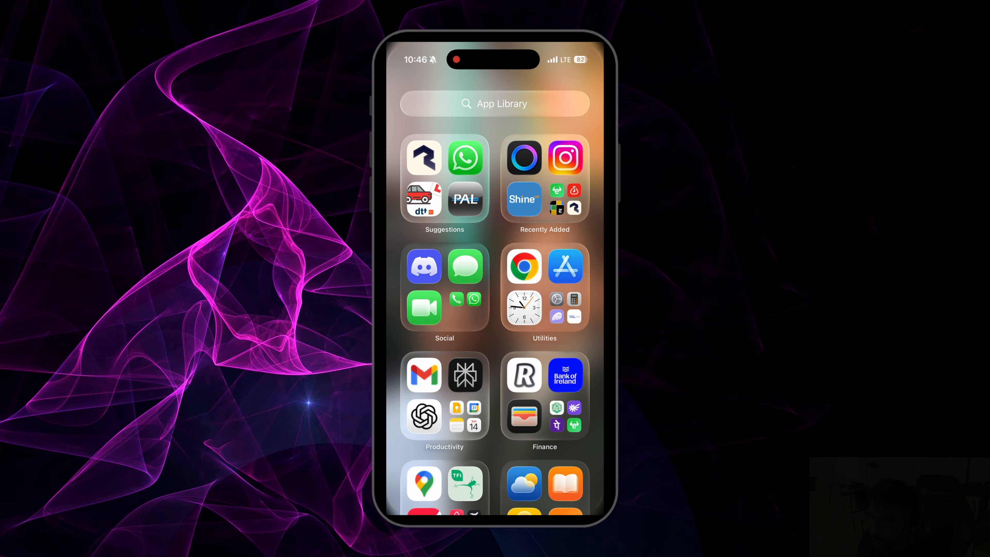
# Open the 3D scanning app and start a new Space capture of the purple bike pump stand
pyautogui.click(424, 158)
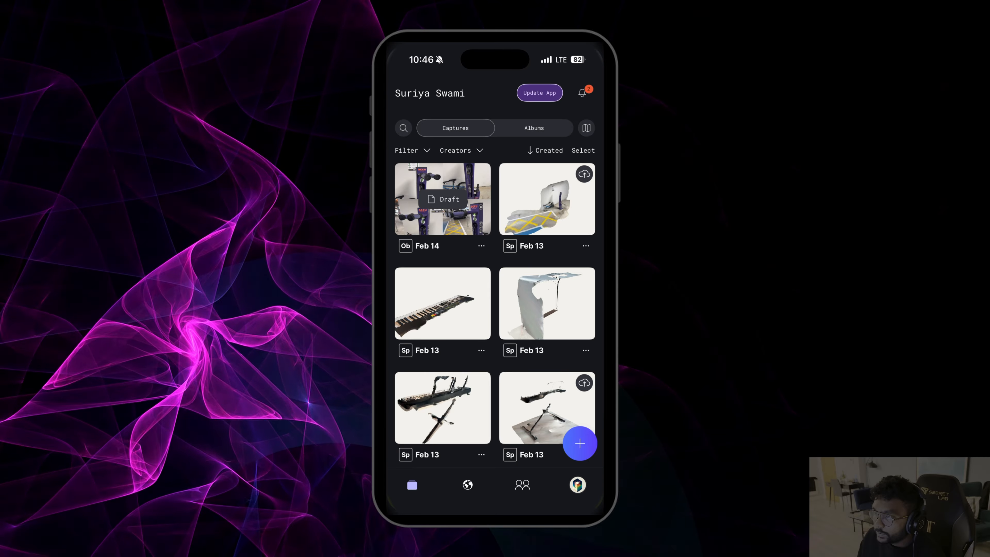
pyautogui.click(579, 443)
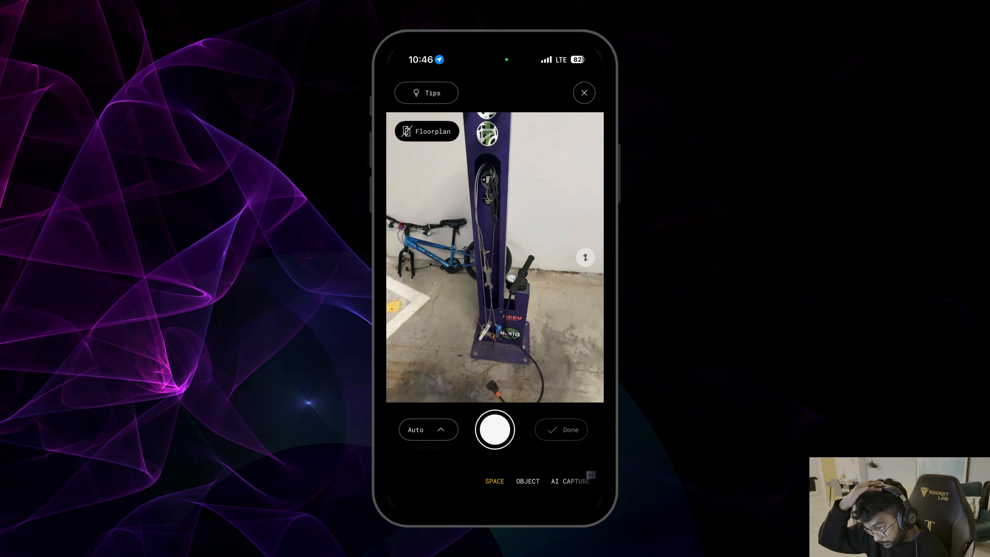
pyautogui.click(494, 429)
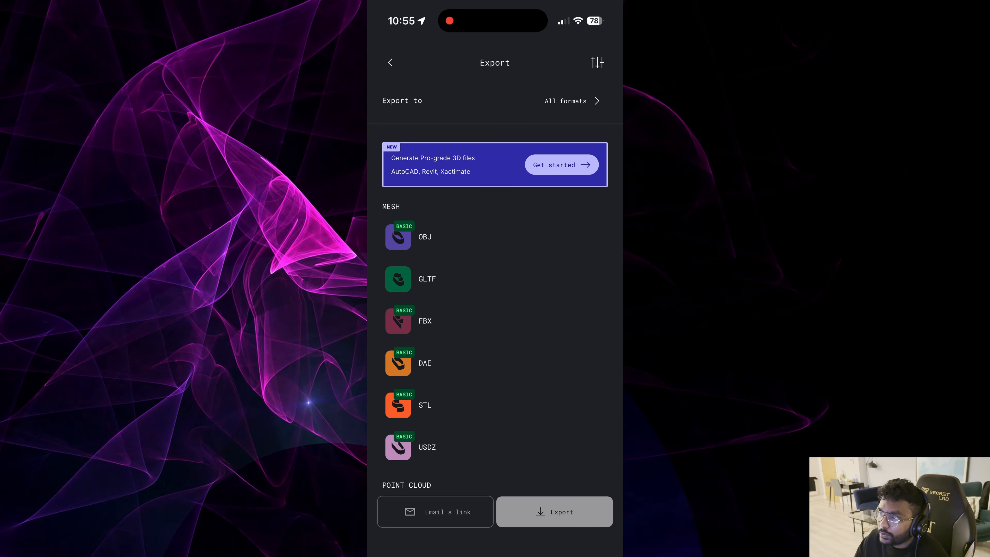
# Export the captured scan as a GLTF mesh
pyautogui.click(494, 278)
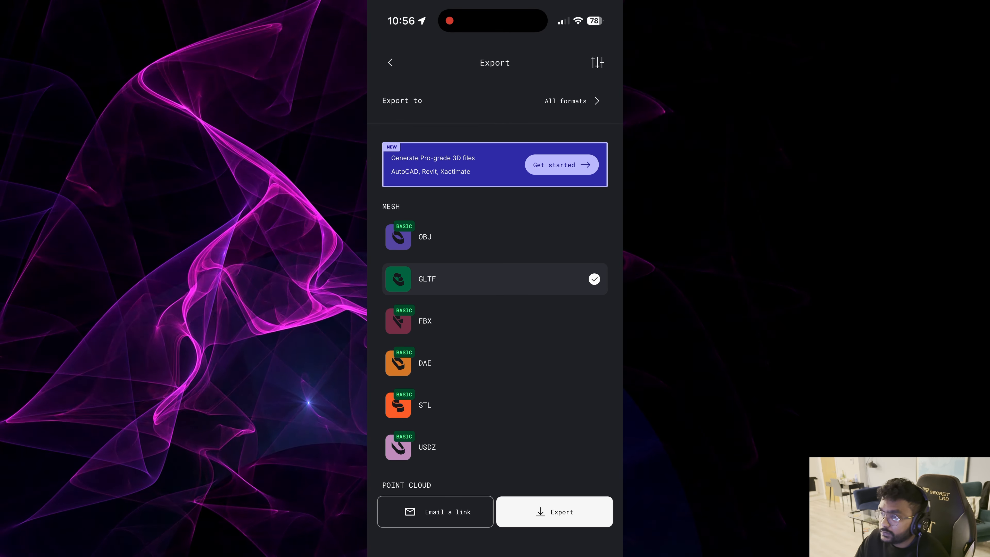
pyautogui.click(554, 511)
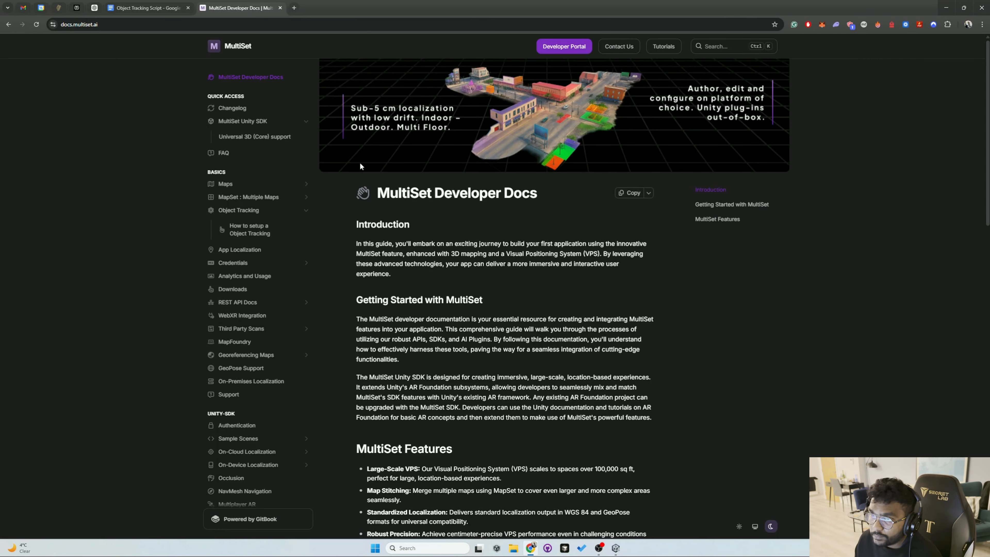
# Open the MultiSet Unity SDK documentation and copy the Git URL given under SDK Installation
pyautogui.click(242, 122)
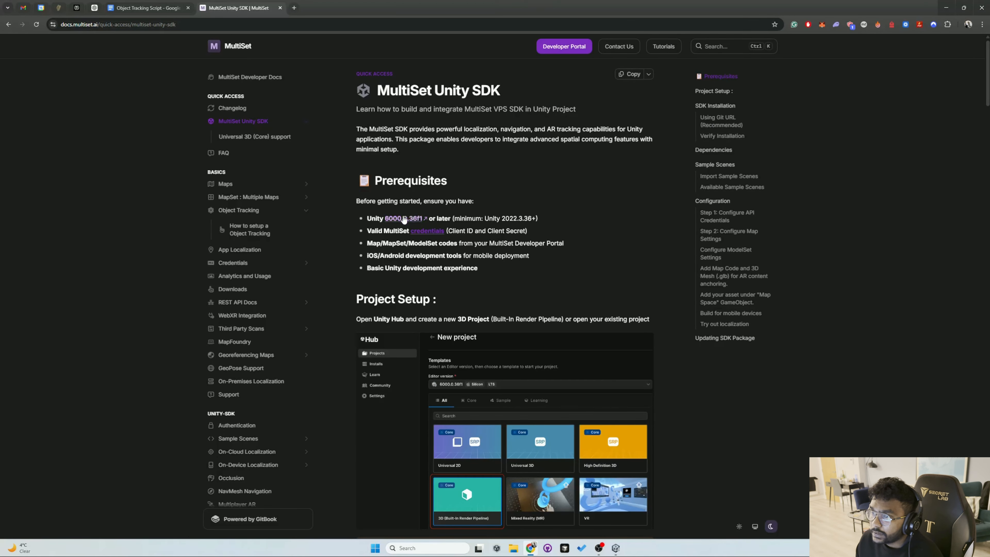
pyautogui.scroll(-5, 395, 220)
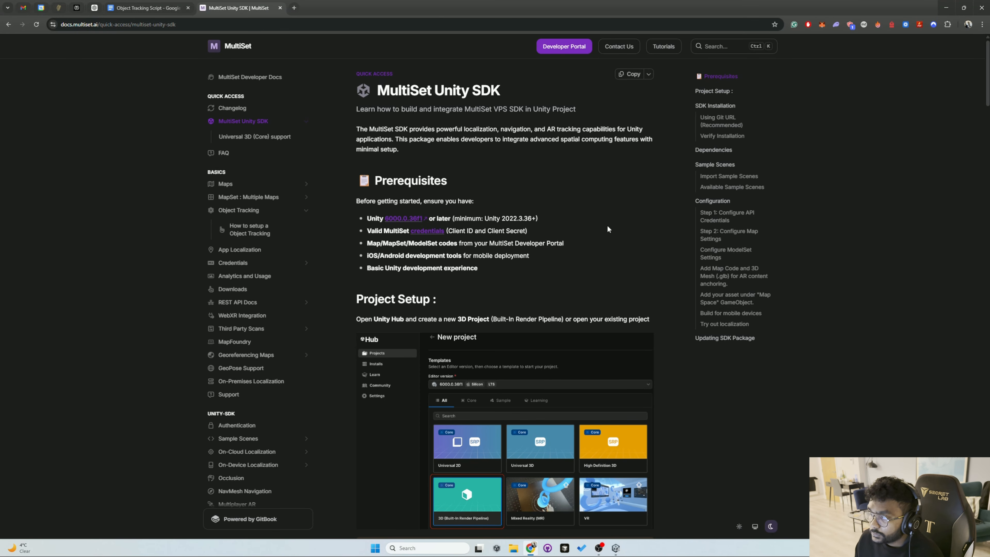
pyautogui.scroll(-5, 607, 225)
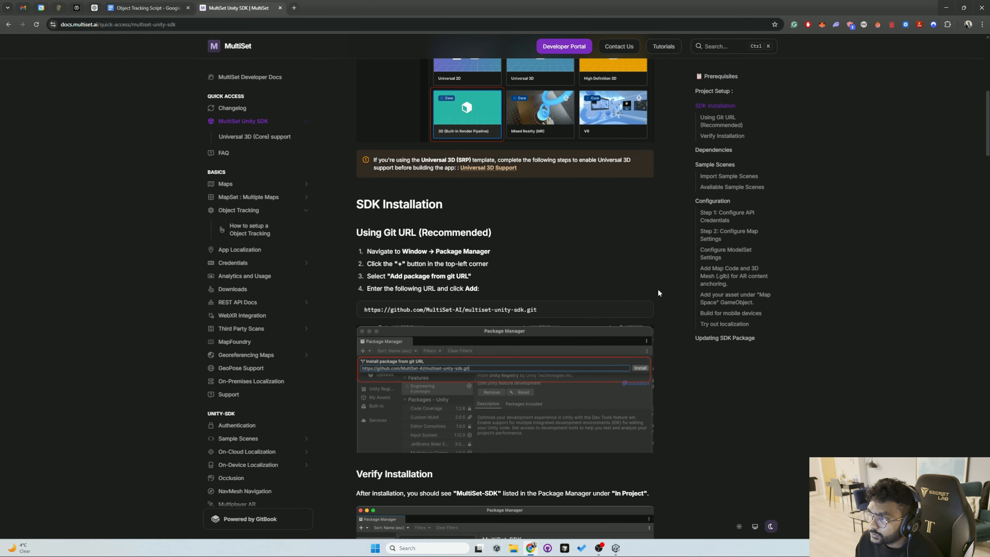
pyautogui.click(641, 309)
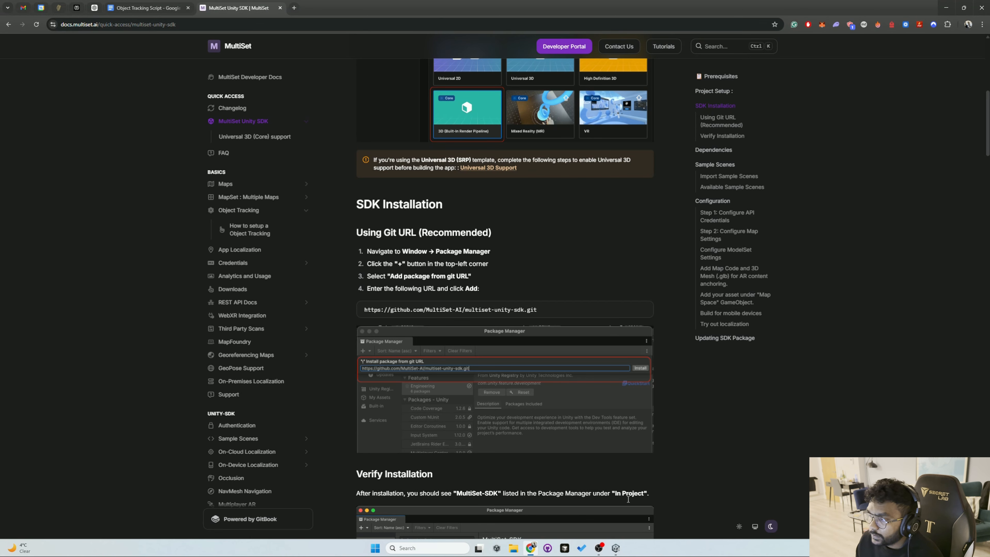
# Switch to the Unity editor and check in the build profiles which platform is active
pyautogui.click(615, 547)
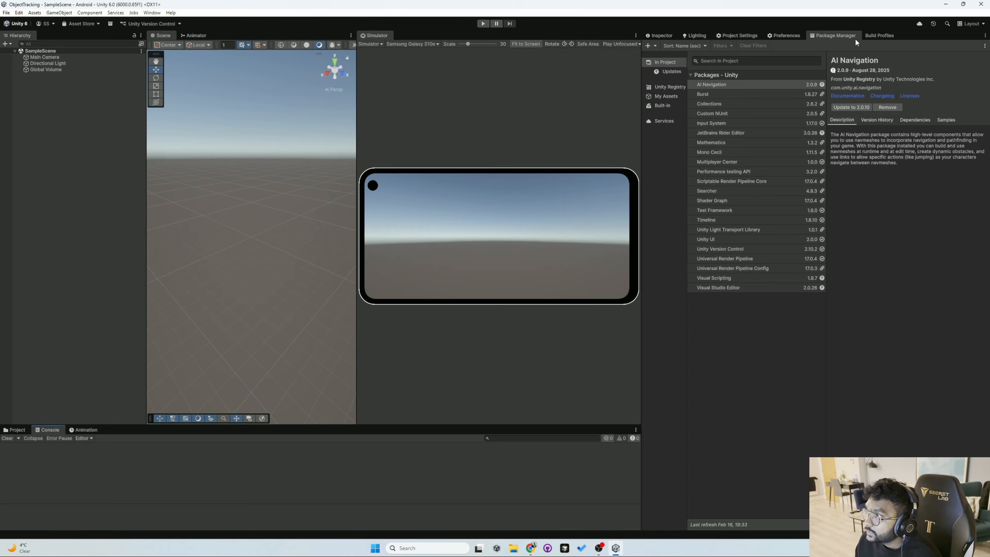
pyautogui.click(879, 36)
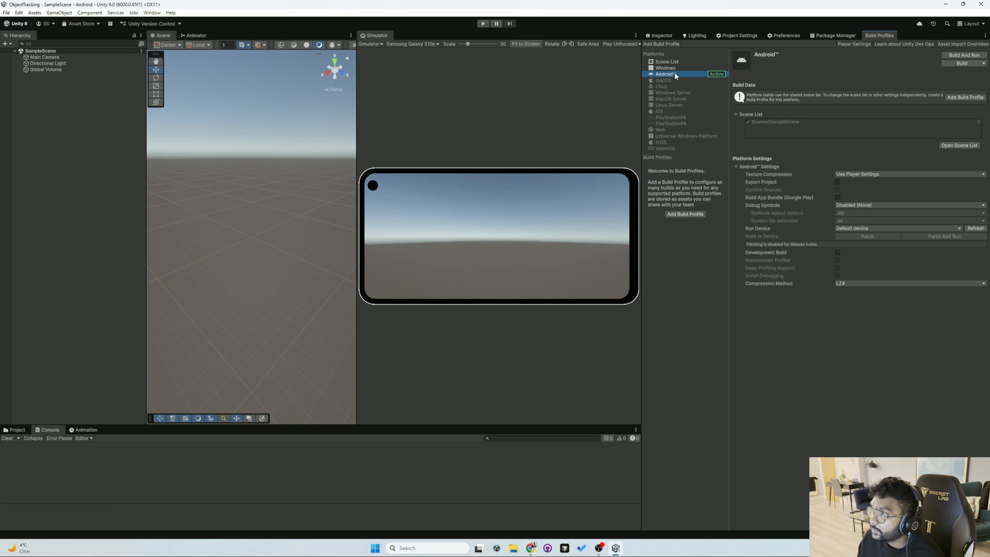
pyautogui.click(713, 74)
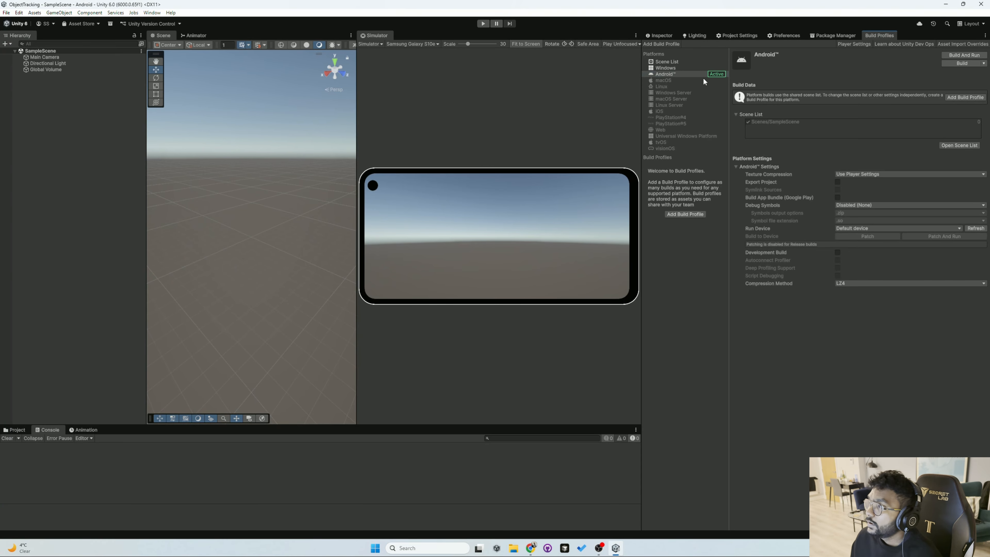
pyautogui.click(829, 34)
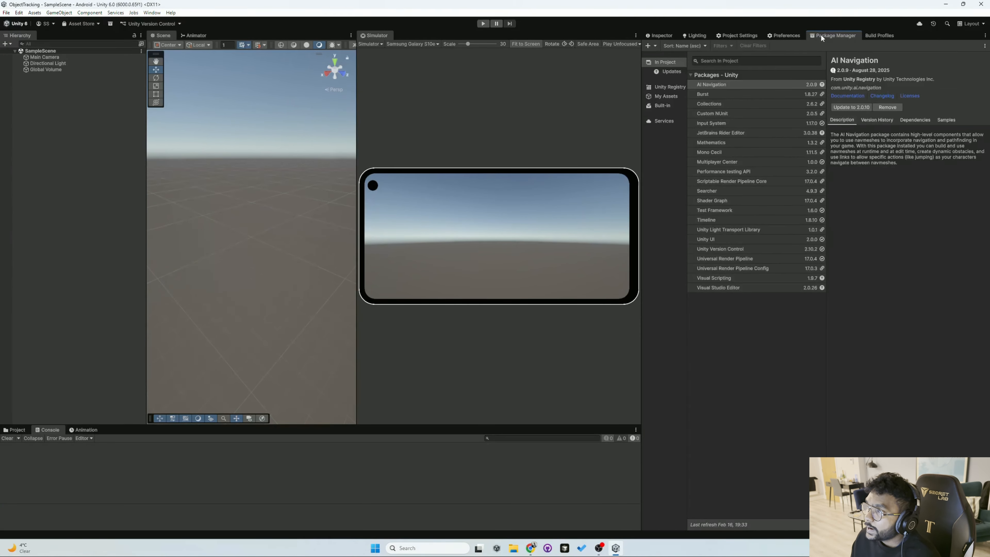
pyautogui.click(654, 46)
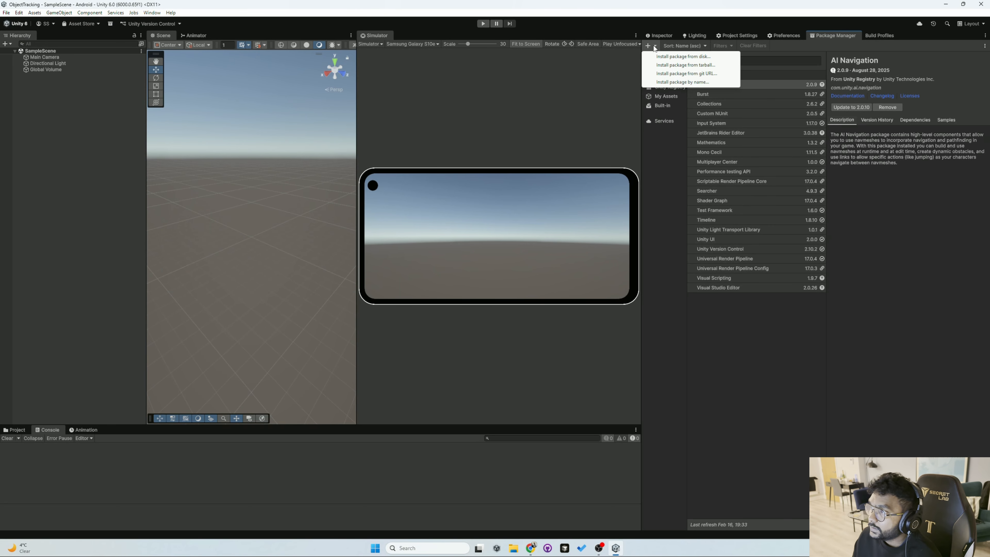
pyautogui.click(673, 74)
pyautogui.hotkey('ctrl', 'v')
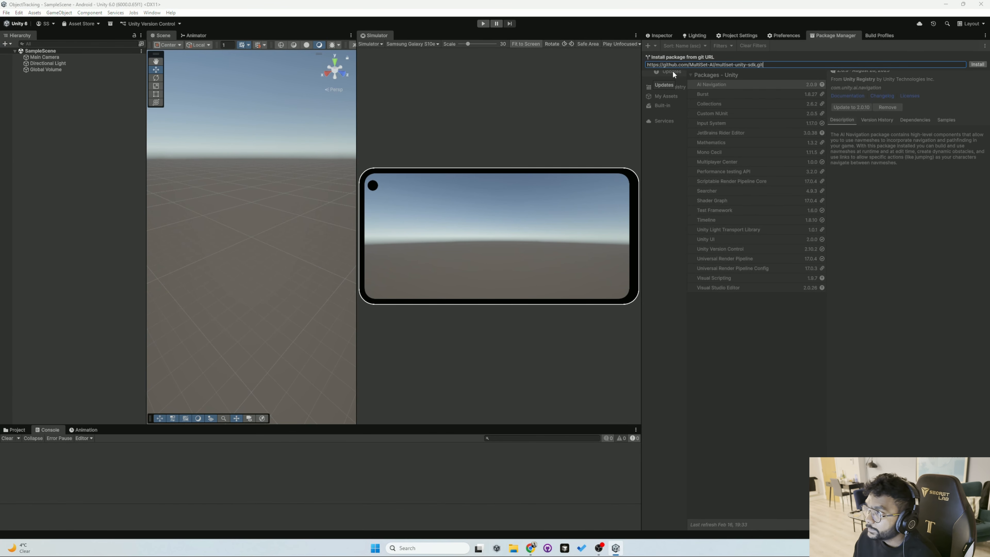
pyautogui.click(977, 65)
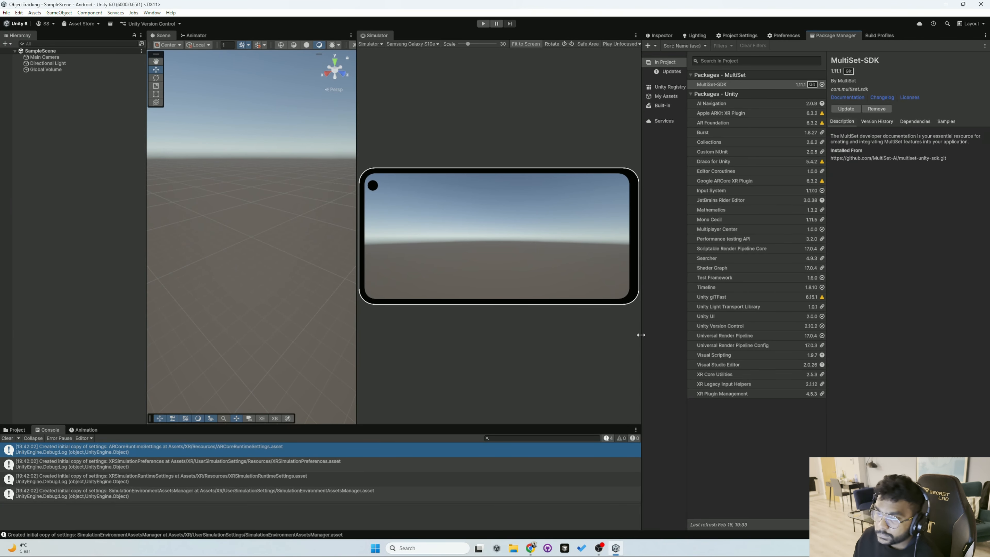
# Widen the package details area and import the Sample Scenes of the MultiSet-SDK package
pyautogui.moveTo(641, 335); pyautogui.dragTo(570, 335)
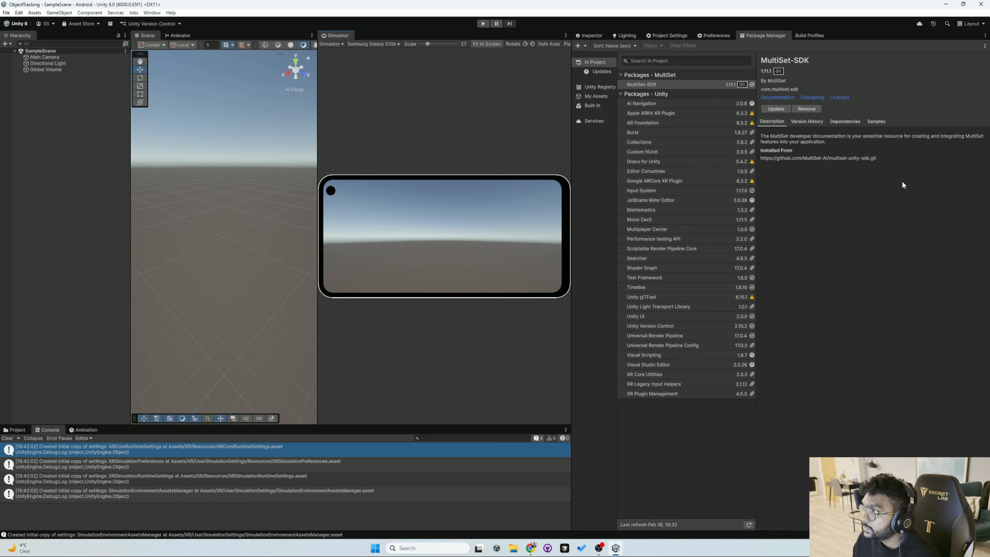
pyautogui.click(876, 121)
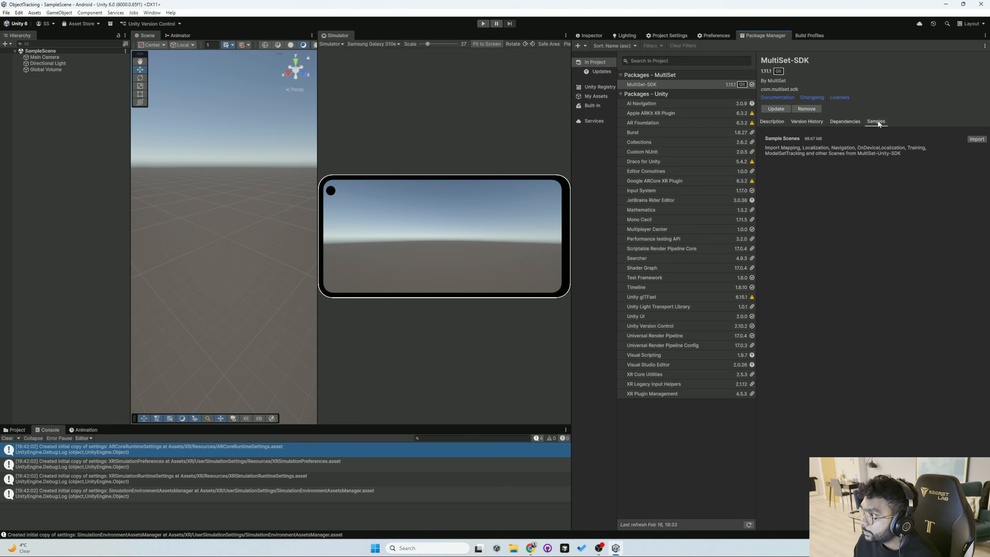
pyautogui.click(969, 141)
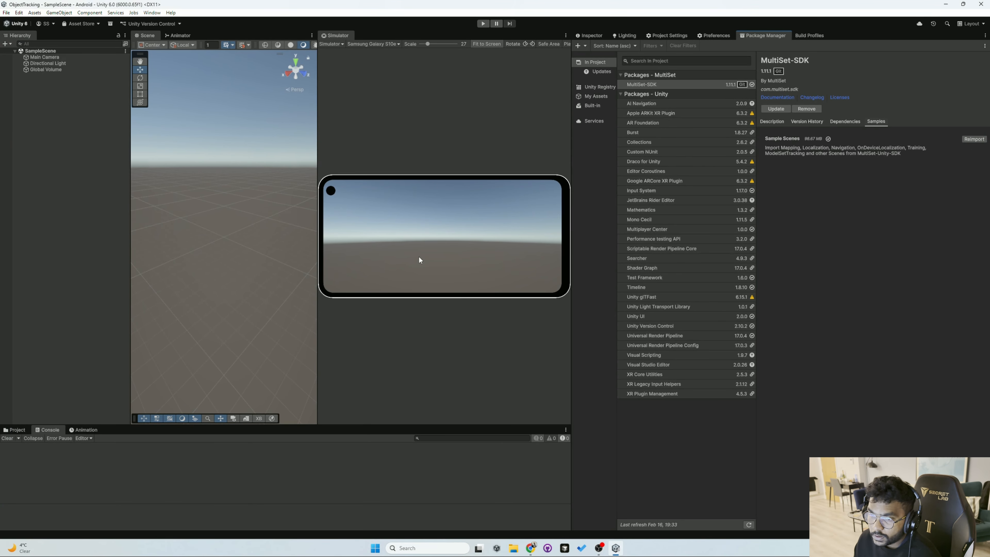
# Open the ObjectTracking scene from the imported MultiSet-SDK Sample Scenes folder
pyautogui.click(24, 429)
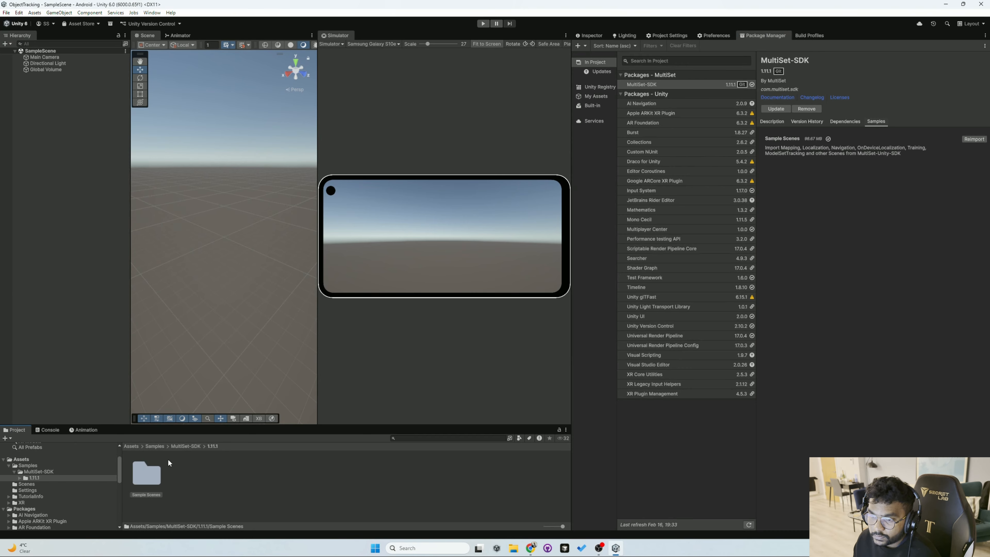
pyautogui.doubleClick(151, 471)
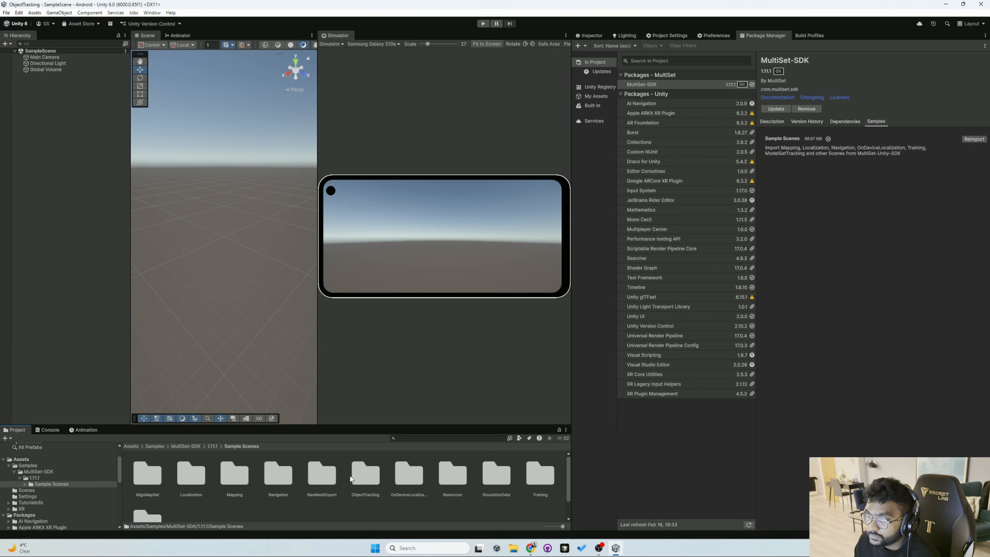
pyautogui.doubleClick(367, 472)
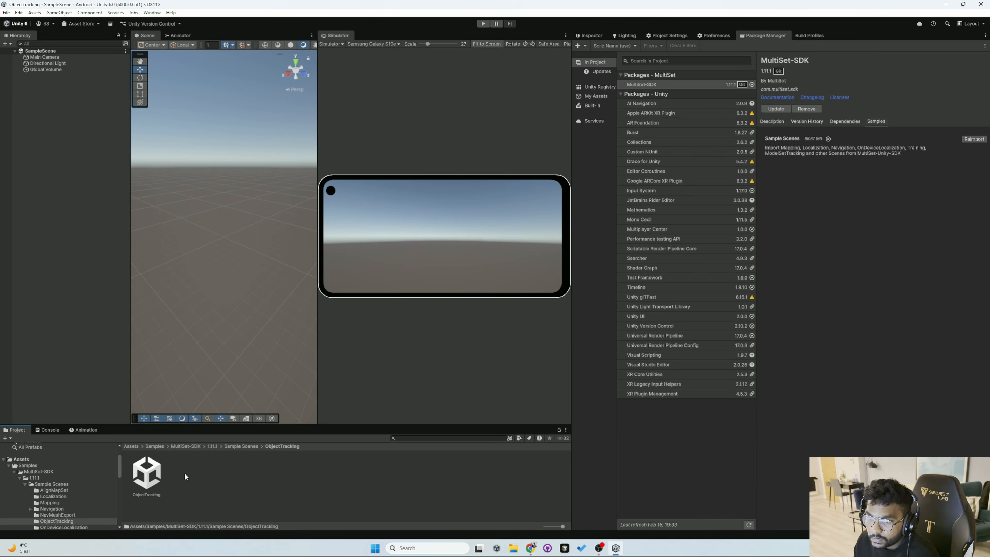
pyautogui.click(156, 468)
pyautogui.doubleClick(158, 467)
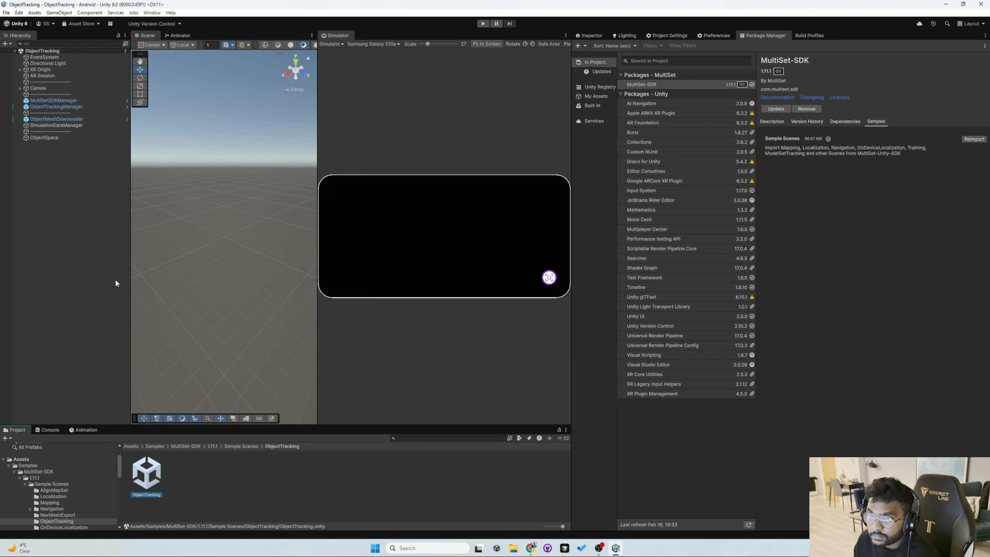
# Inspect the component settings of the ObjectTrackingManager object in the scene
pyautogui.click(589, 35)
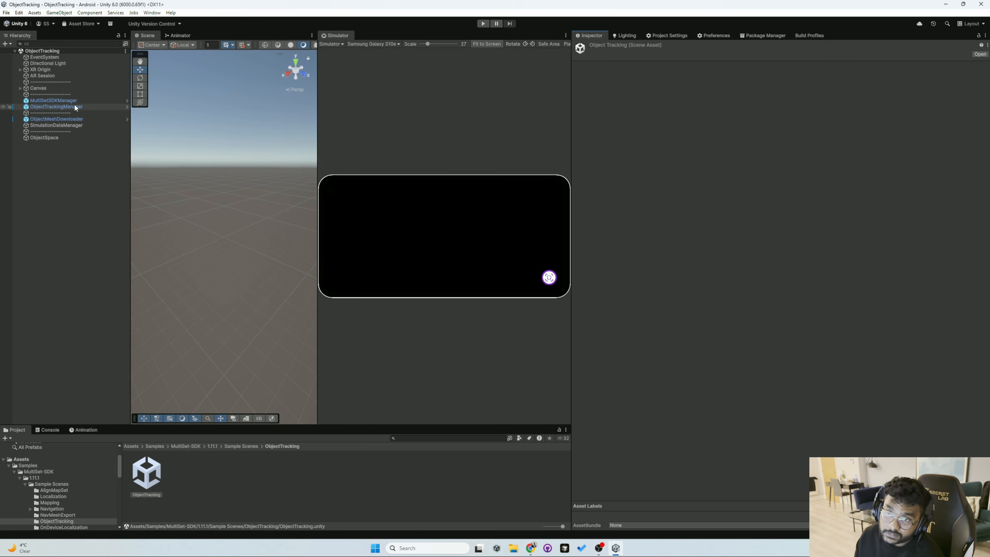
pyautogui.click(68, 107)
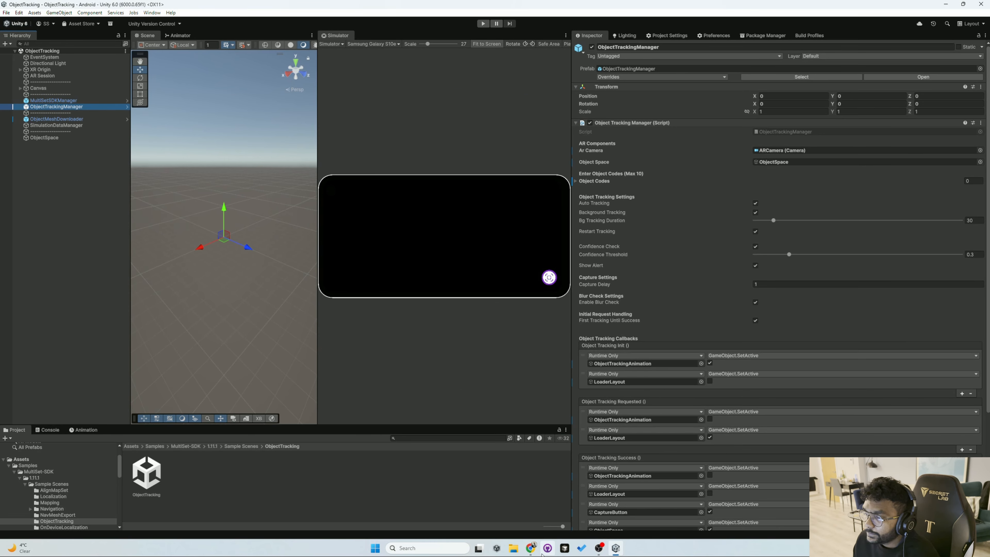
# Switch to the browser and open the Object Tracking page of the MultiSet developer portal from the documentation
pyautogui.click(530, 547)
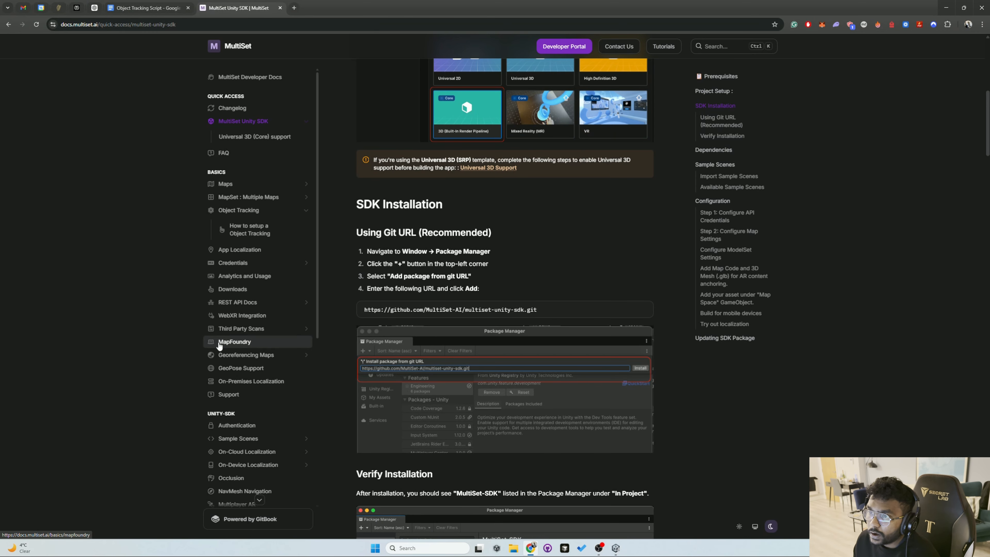
pyautogui.scroll(8, 856, 391)
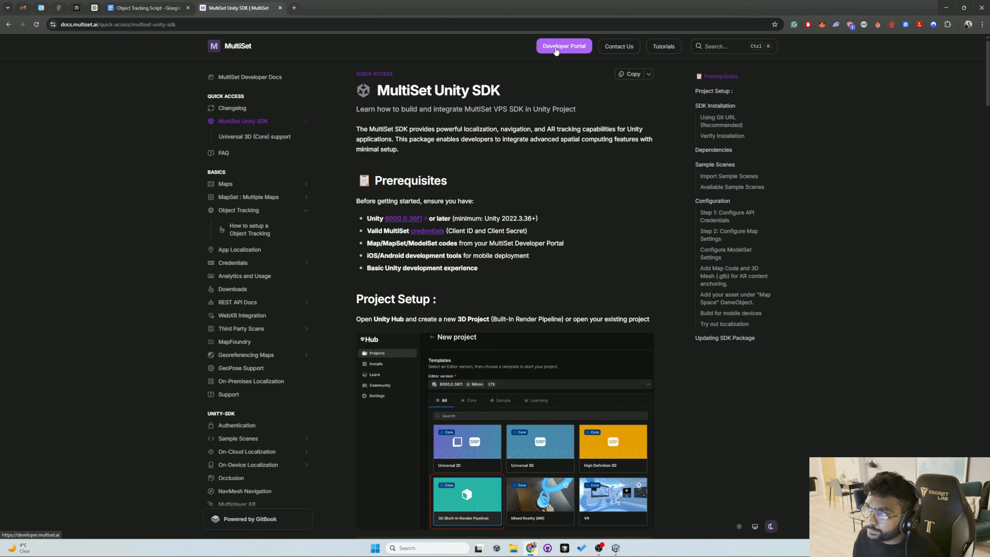
pyautogui.click(563, 49)
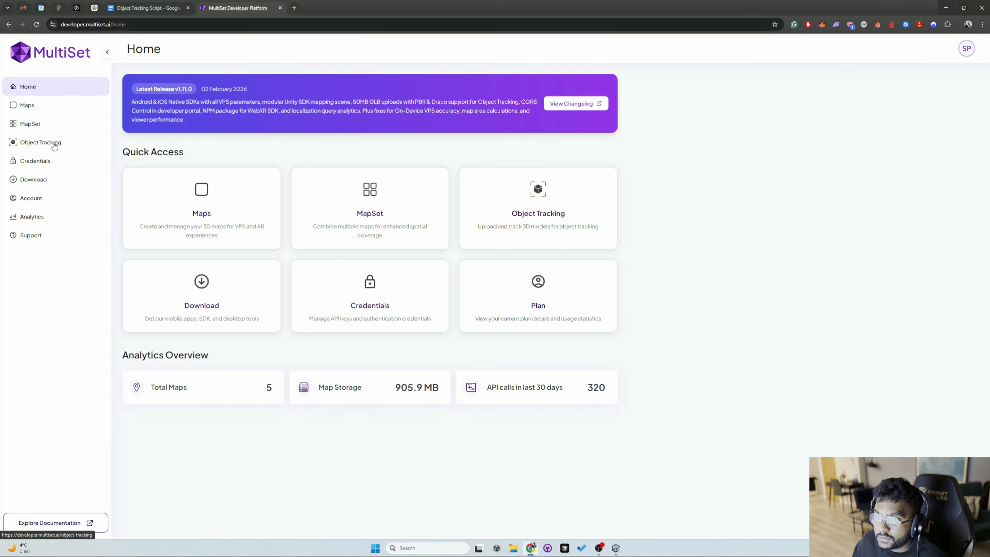
pyautogui.click(40, 142)
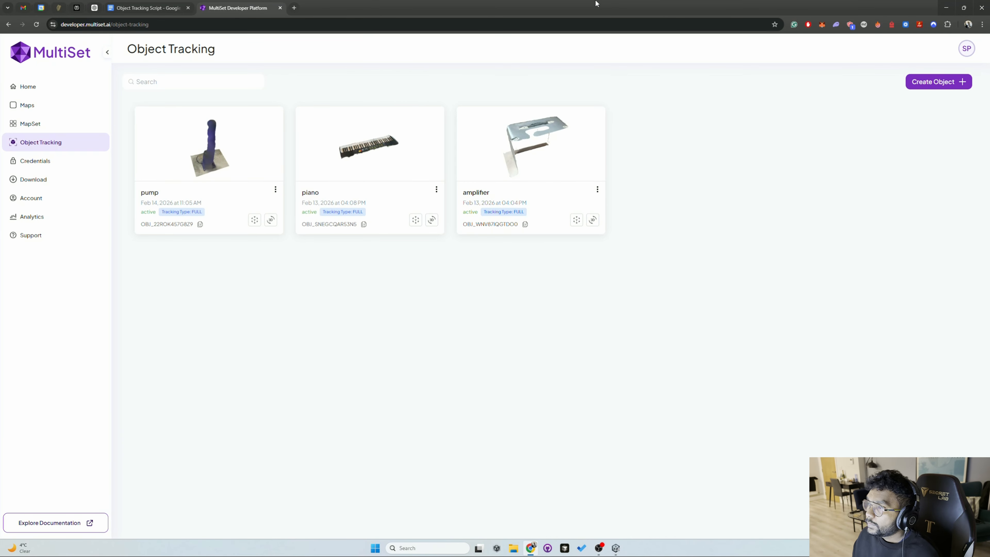
# Start creating a new tracking object named pump_2 with the glb file format
pyautogui.click(938, 82)
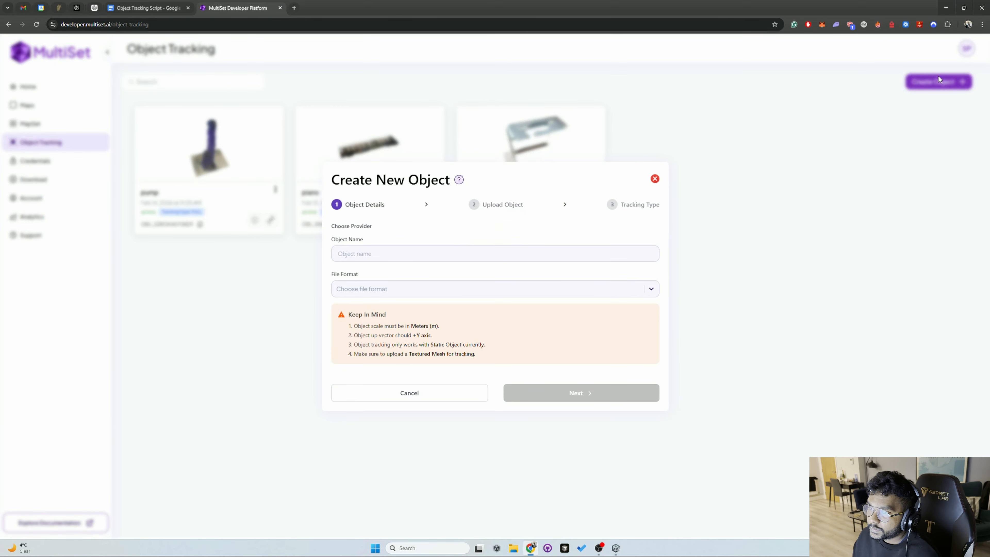
pyautogui.click(398, 253)
pyautogui.write('punp')
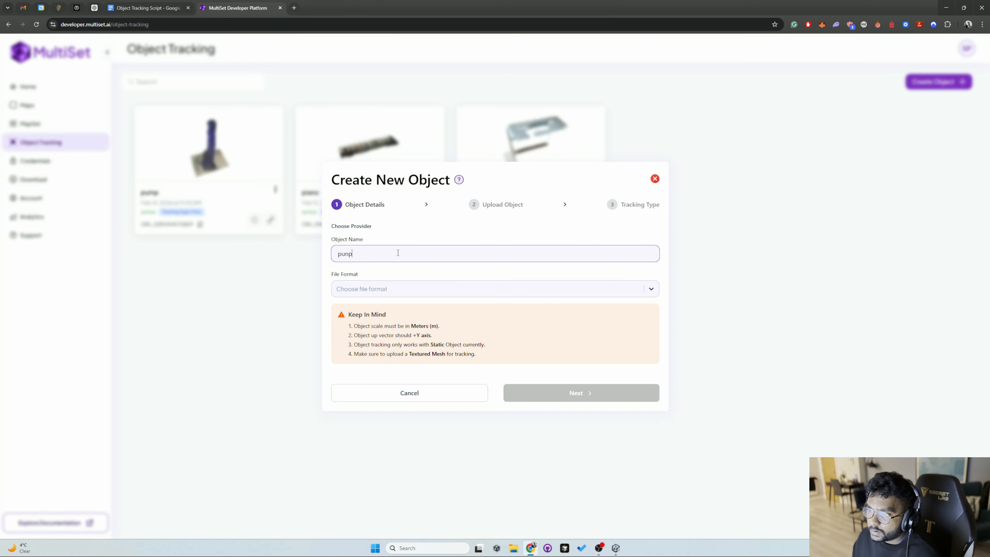
pyautogui.press('BackSpace')
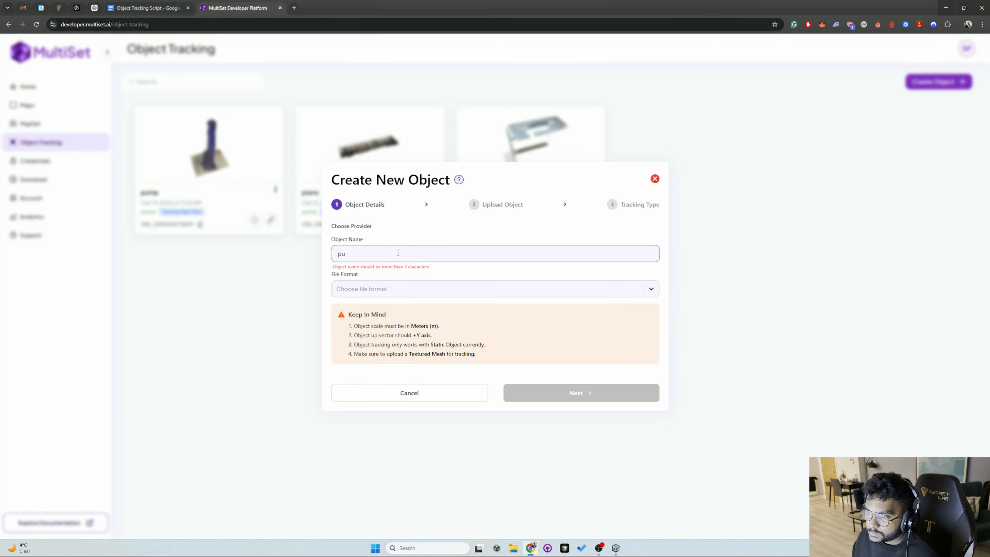
pyautogui.write('mp_2')
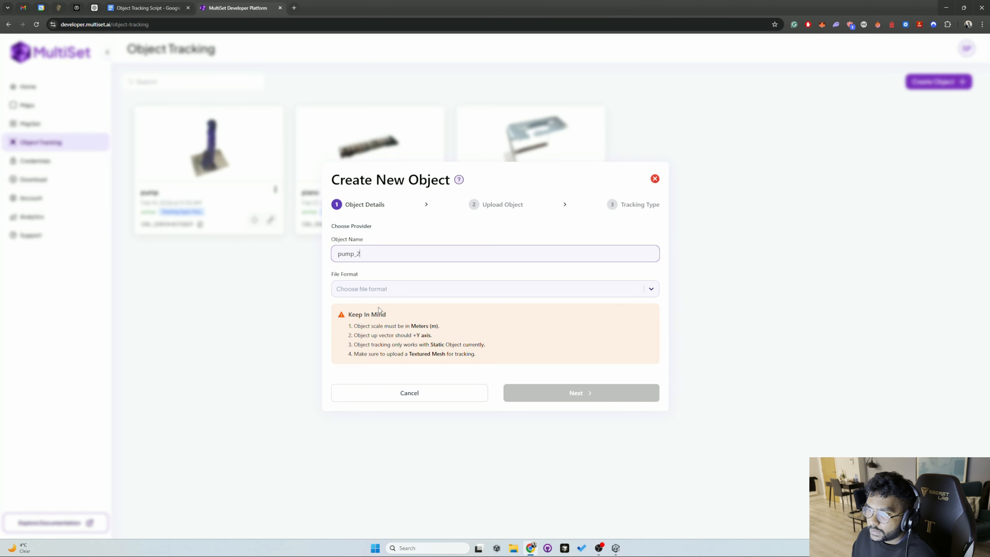
pyautogui.click(383, 289)
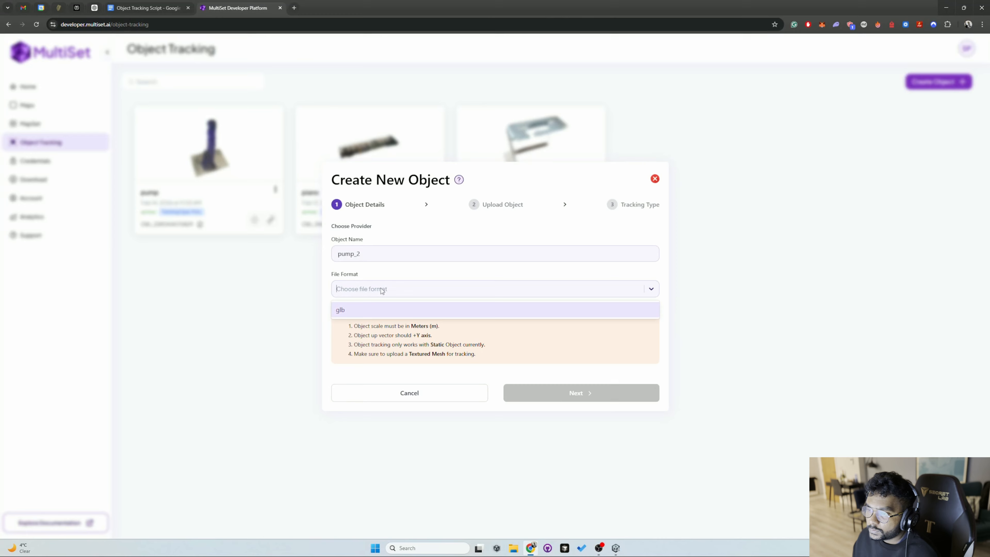
pyautogui.click(365, 310)
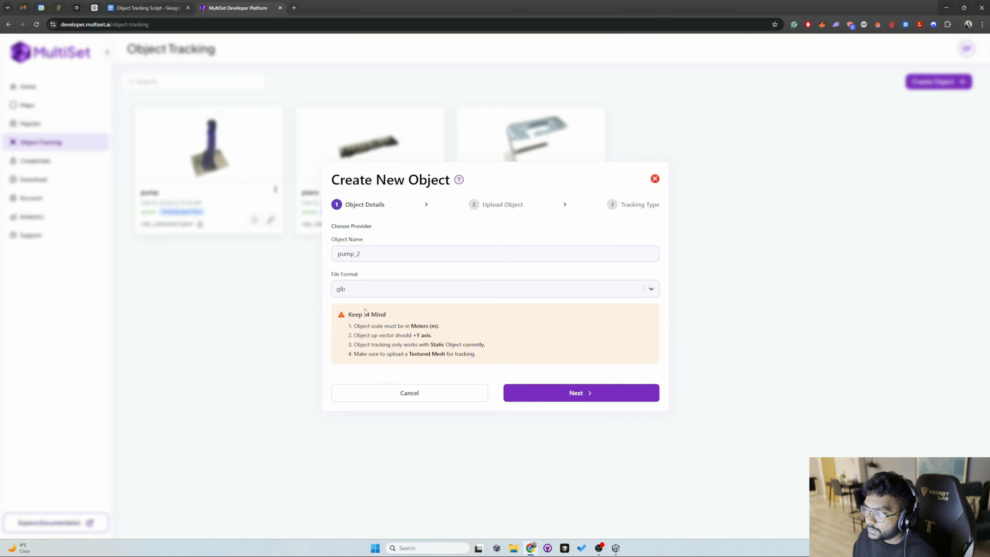
# Provide pump.glb from the Multiset-Object Tracking folder as the object file and continue to the tracking type choice
pyautogui.click(559, 394)
pyautogui.click(508, 301)
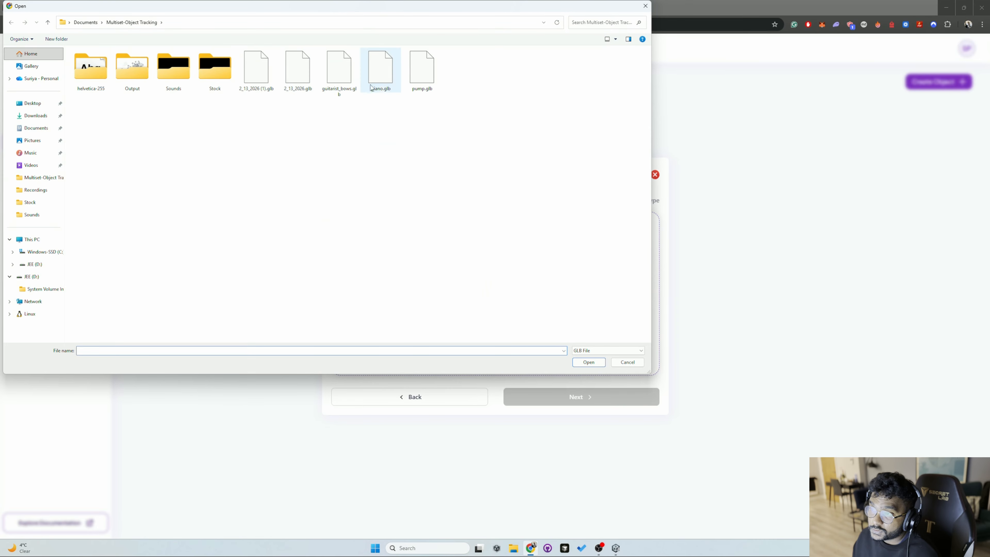
pyautogui.doubleClick(422, 74)
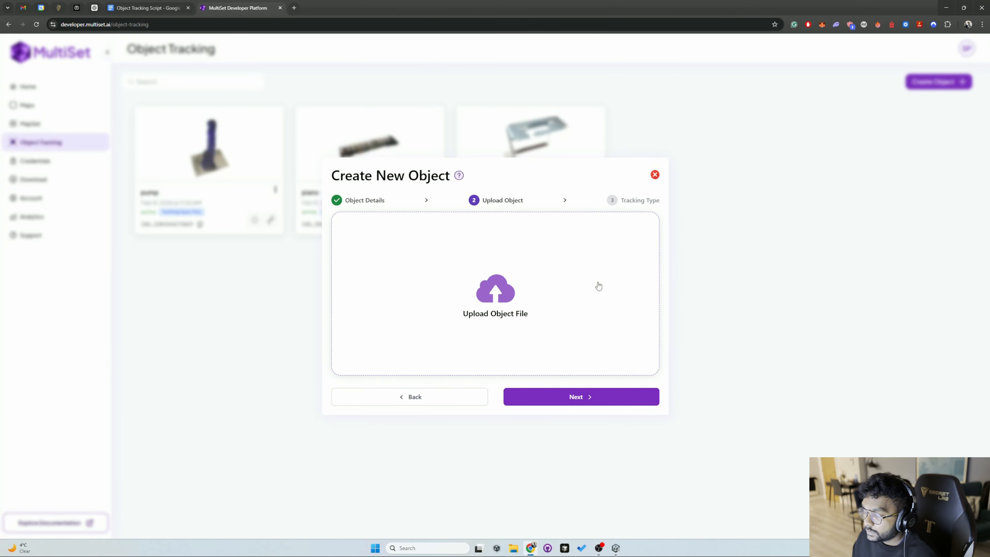
pyautogui.click(539, 395)
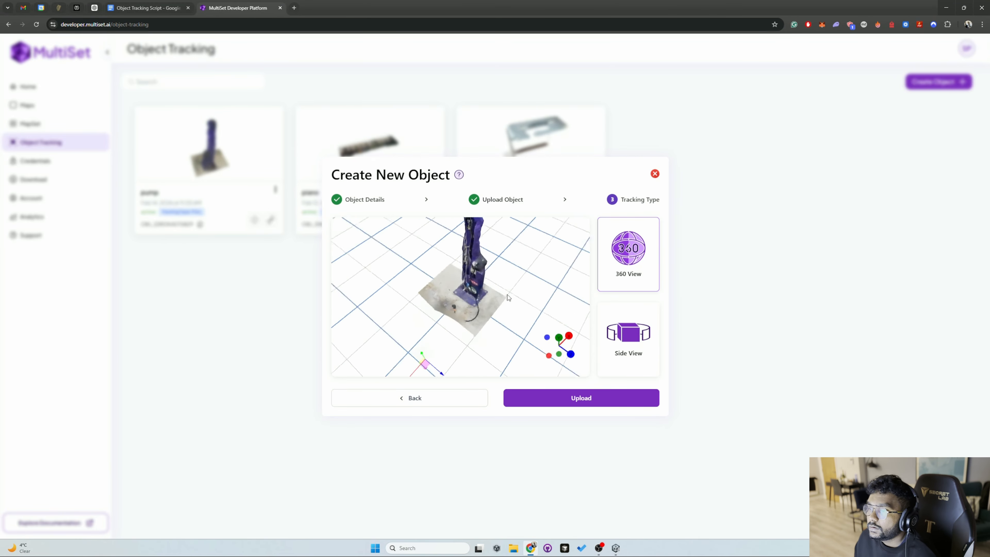
# Check the pump model's orientation in the preview, upload it with the 360 View tracking type and close the creation dialog
pyautogui.moveTo(507, 295); pyautogui.dragTo(510, 258)
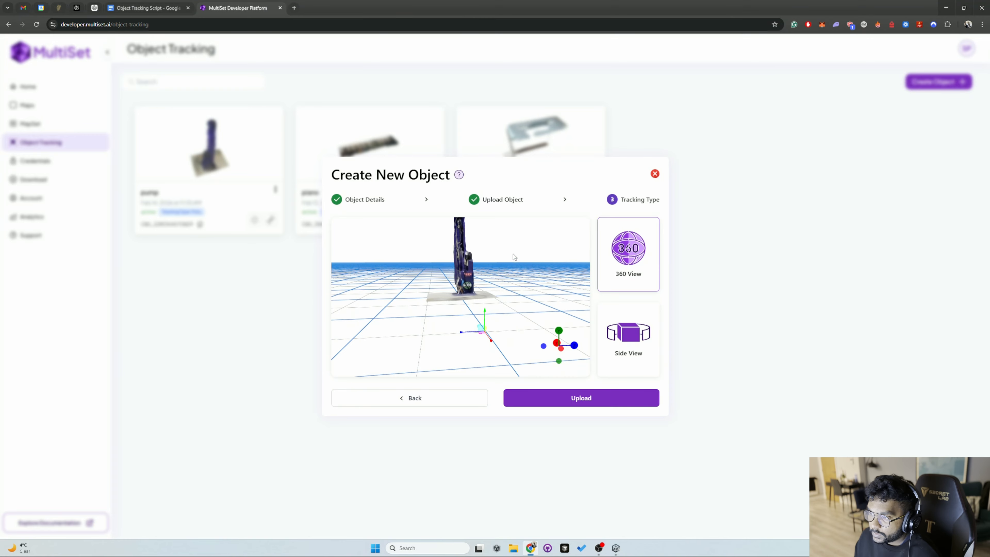
pyautogui.scroll(-4, 499, 272)
pyautogui.moveTo(493, 267)
pyautogui.mouseDown()
pyautogui.moveTo(512, 266)
pyautogui.moveTo(494, 276)
pyautogui.moveTo(506, 279)
pyautogui.mouseUp()
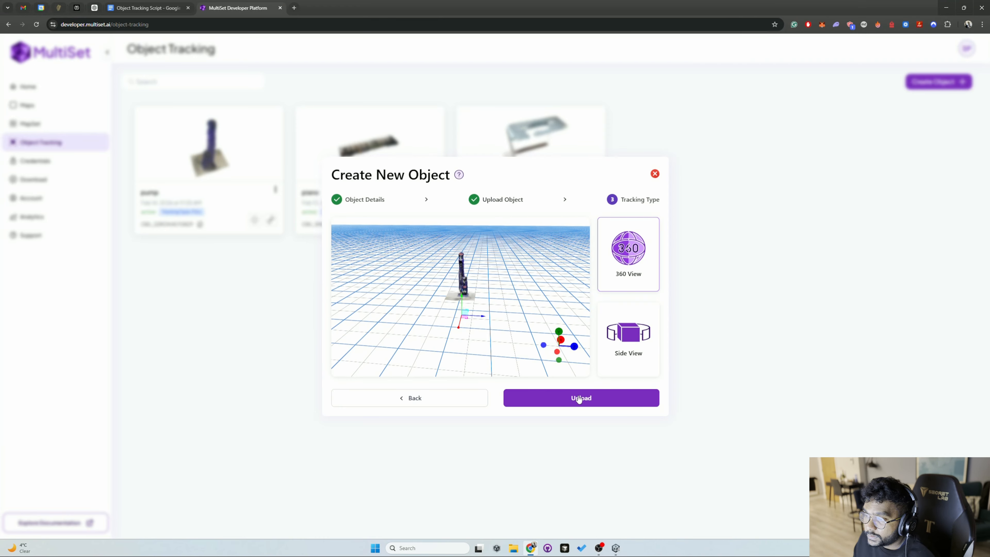
pyautogui.click(562, 399)
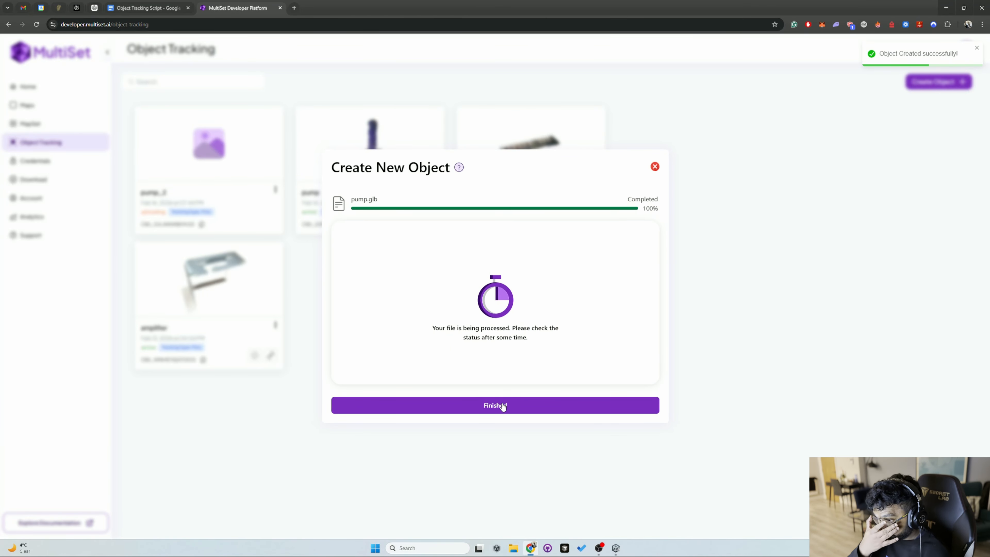
pyautogui.click(653, 169)
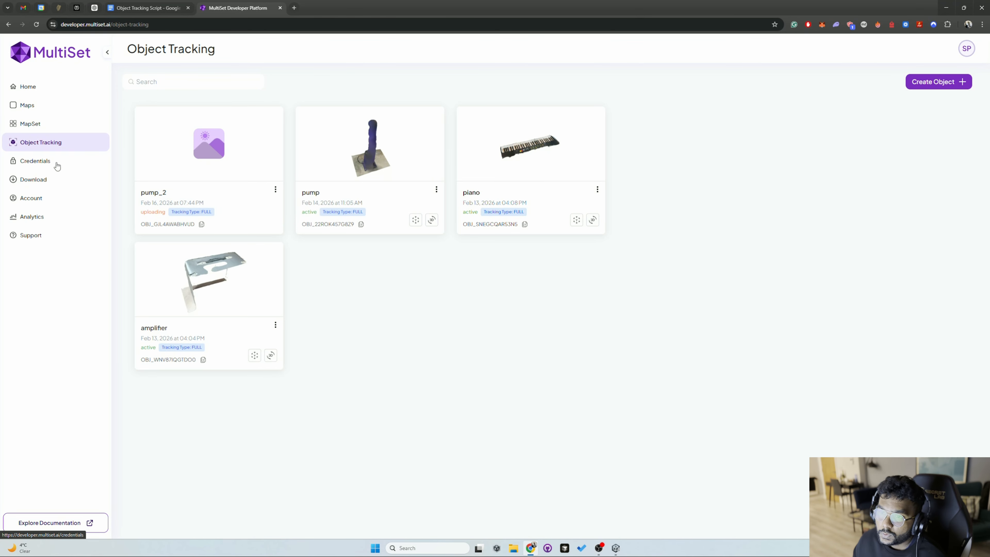
# Open the Credentials page of the developer portal
pyautogui.click(47, 161)
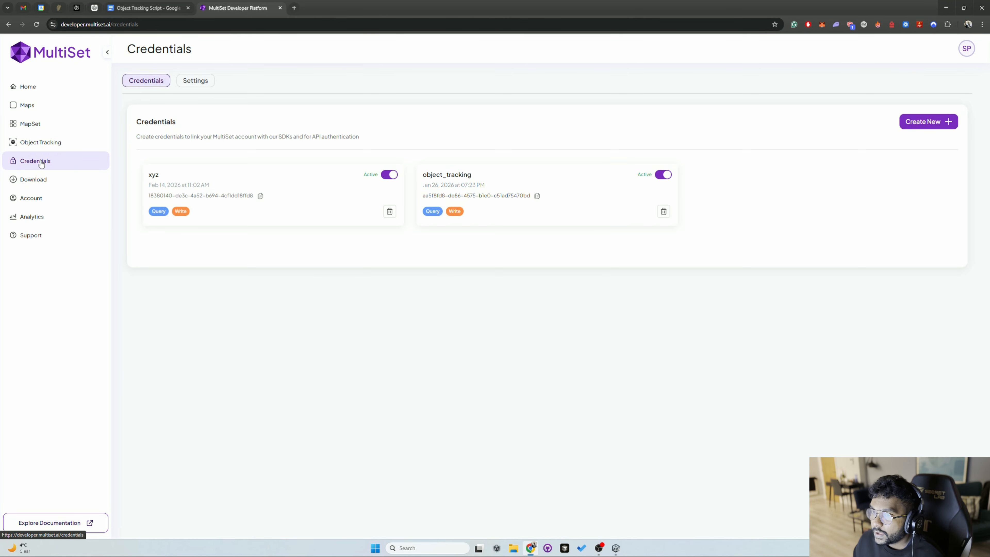